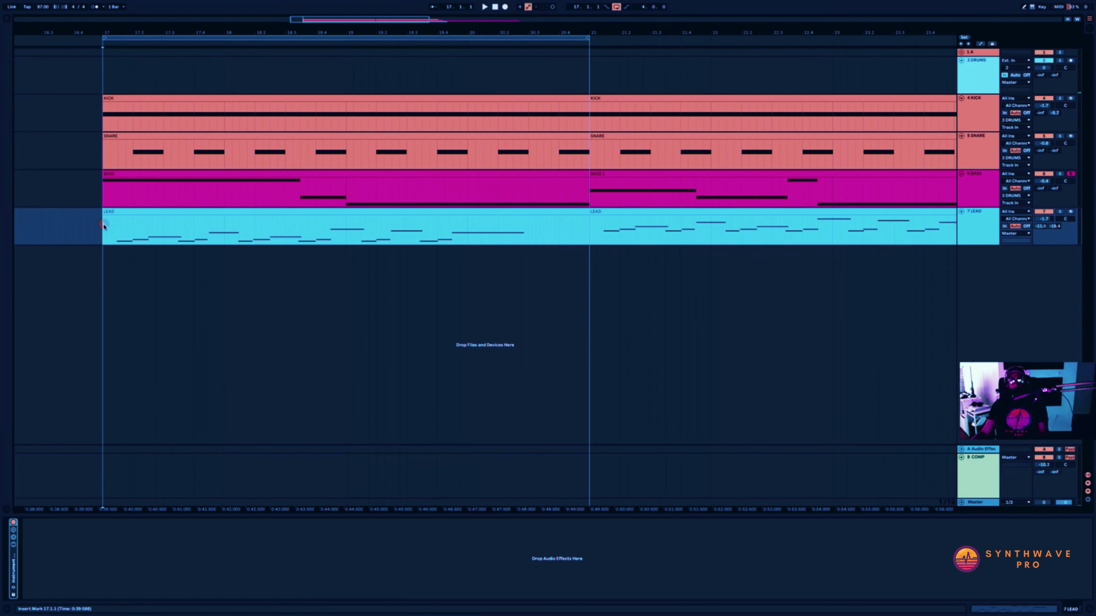
# Start playback of the loop from bar 17
pyautogui.press('space')
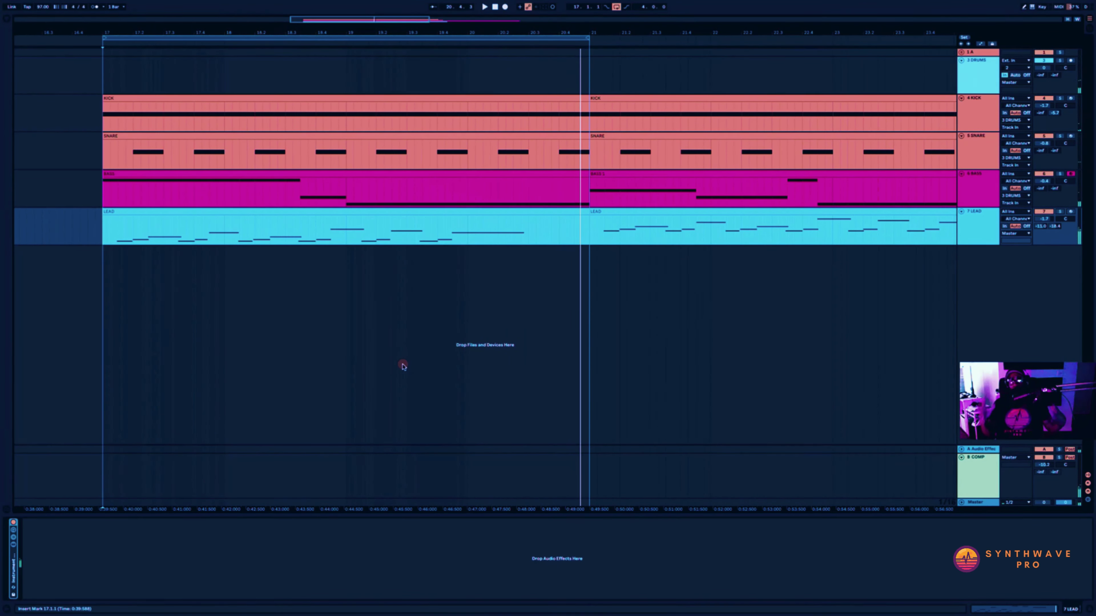
# Deactivate the BASS and LEAD clips in bars 17–21, then play the drums-only loop into B COMP
pyautogui.click(1060, 459)
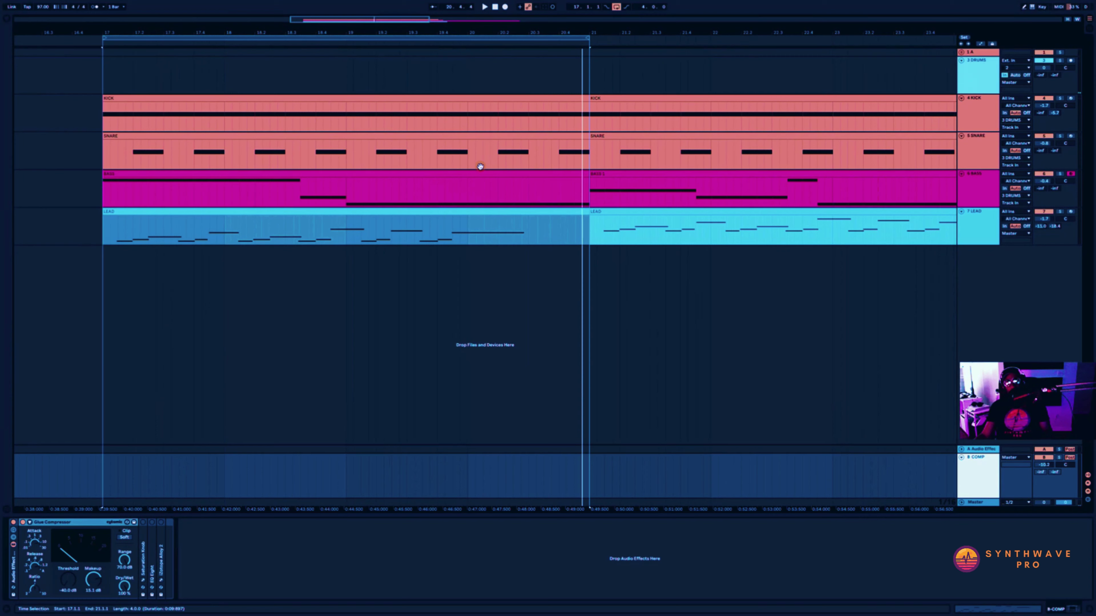
pyautogui.click(481, 191)
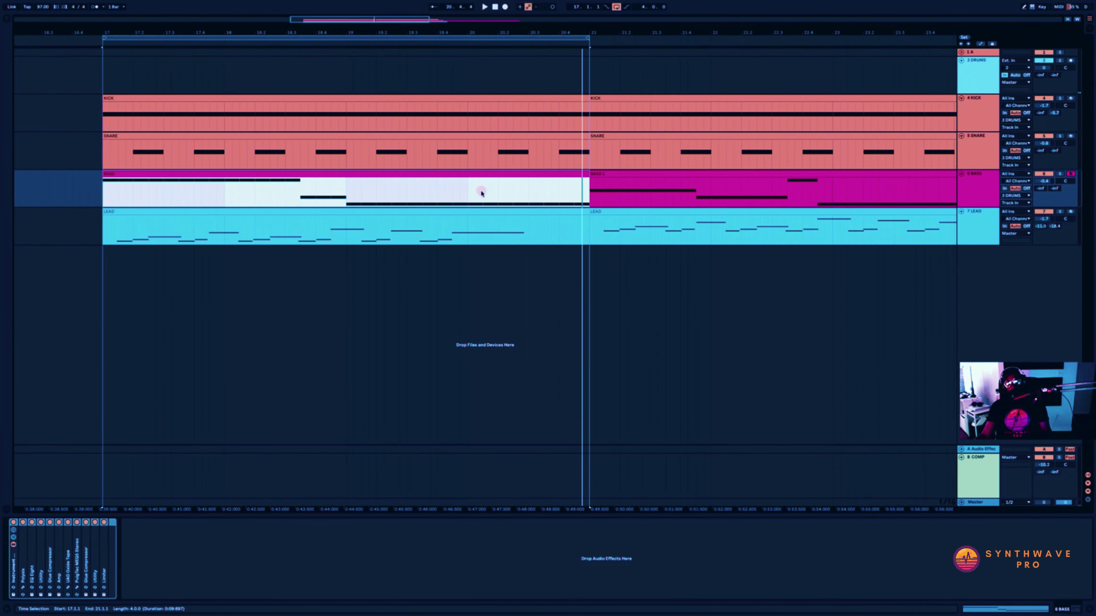
pyautogui.press('0')
pyautogui.click(477, 211)
pyautogui.press('0')
pyautogui.click(991, 467)
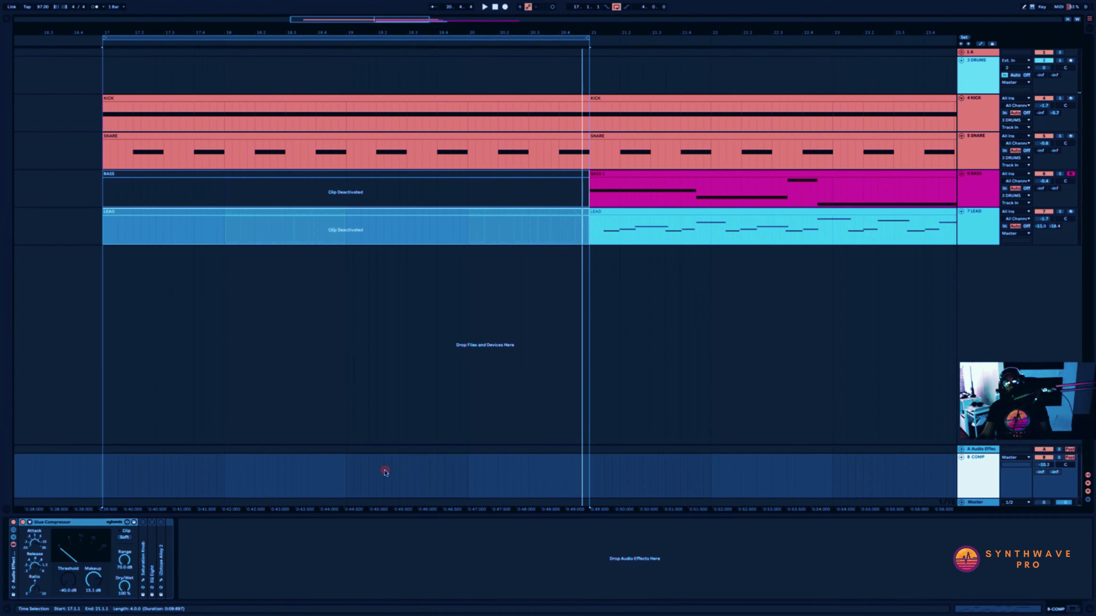
pyautogui.press('space')
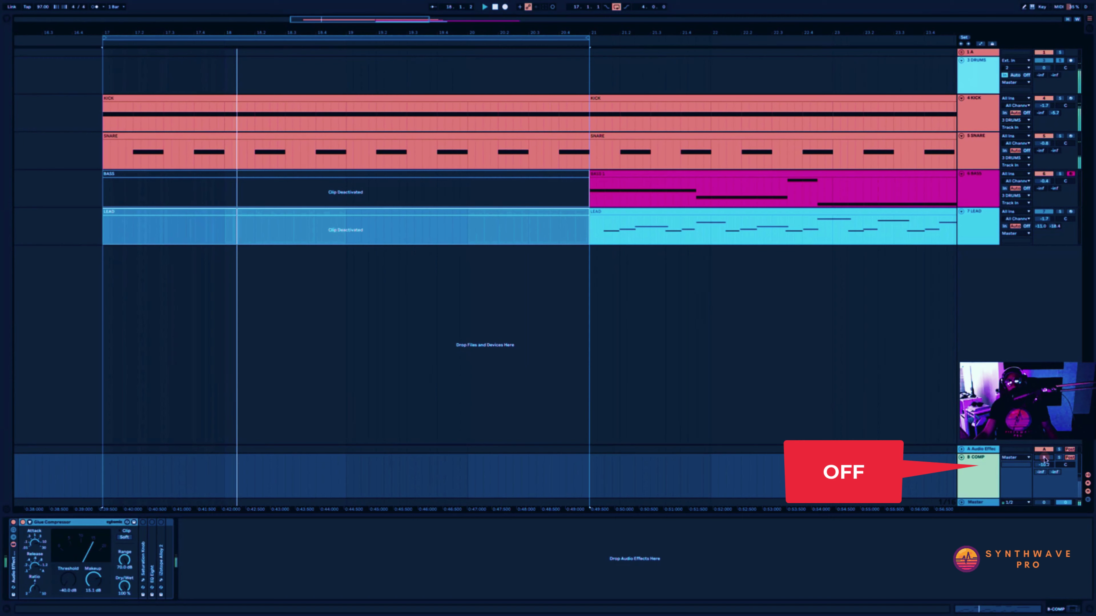
# Switch B COMP on and open the Softube Saturation Knob in its own plugin window
pyautogui.click(1044, 458)
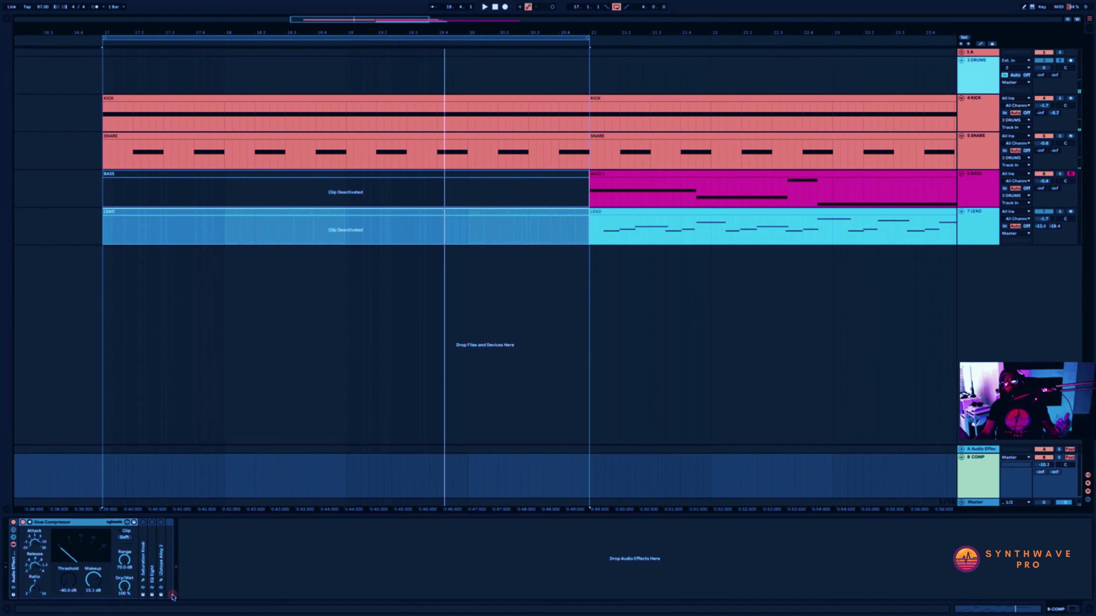
pyautogui.doubleClick(143, 537)
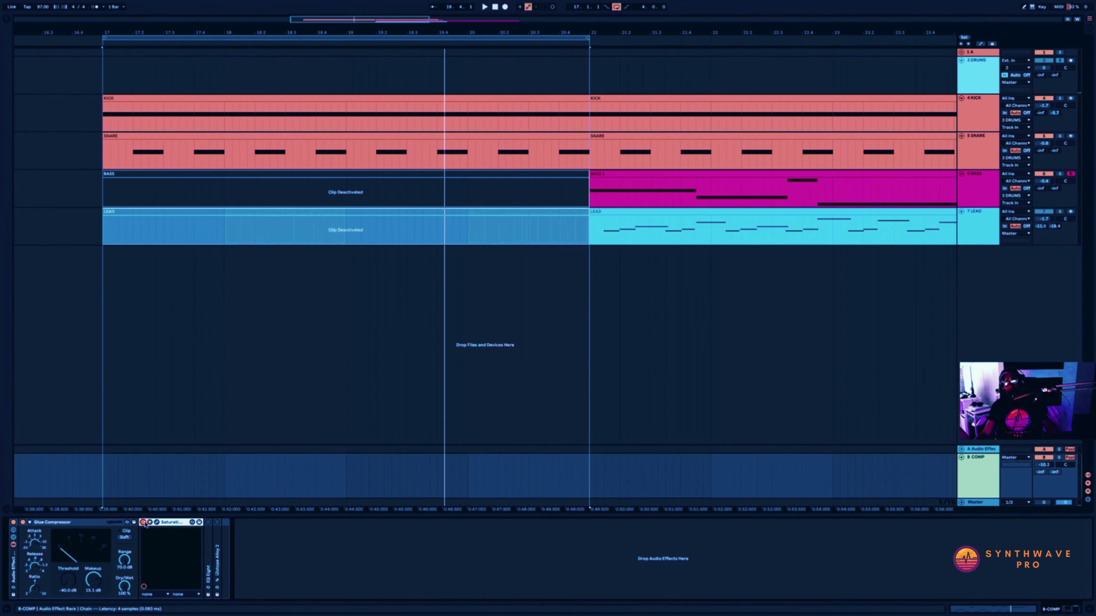
pyautogui.click(155, 522)
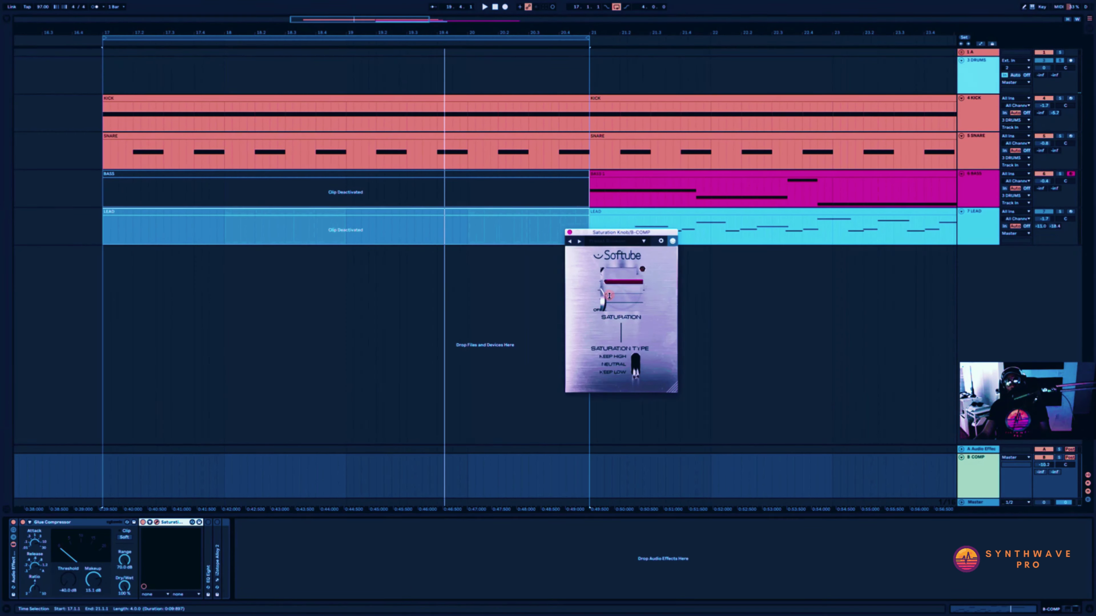
# Play the soloed B COMP return and bypass the Saturation Knob twice to compare, leaving it on
pyautogui.press('space')
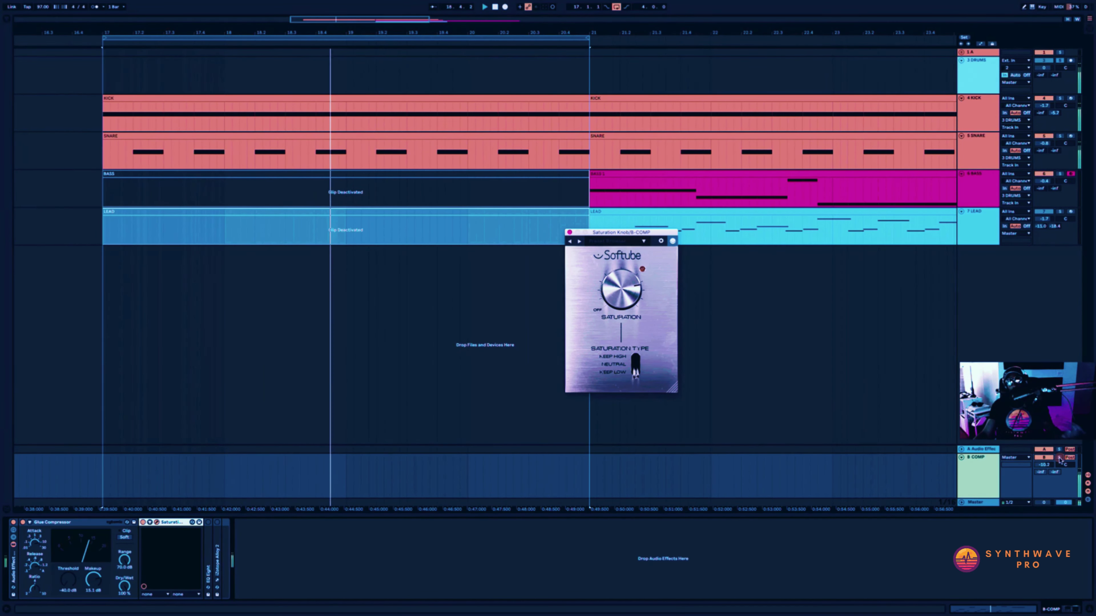
pyautogui.click(1059, 459)
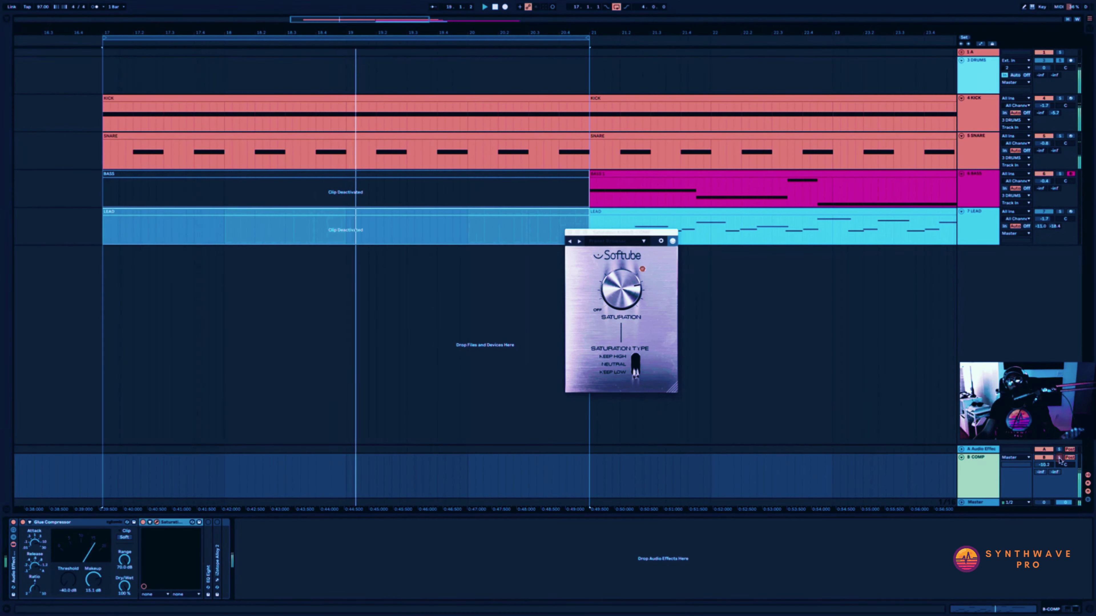
pyautogui.click(143, 523)
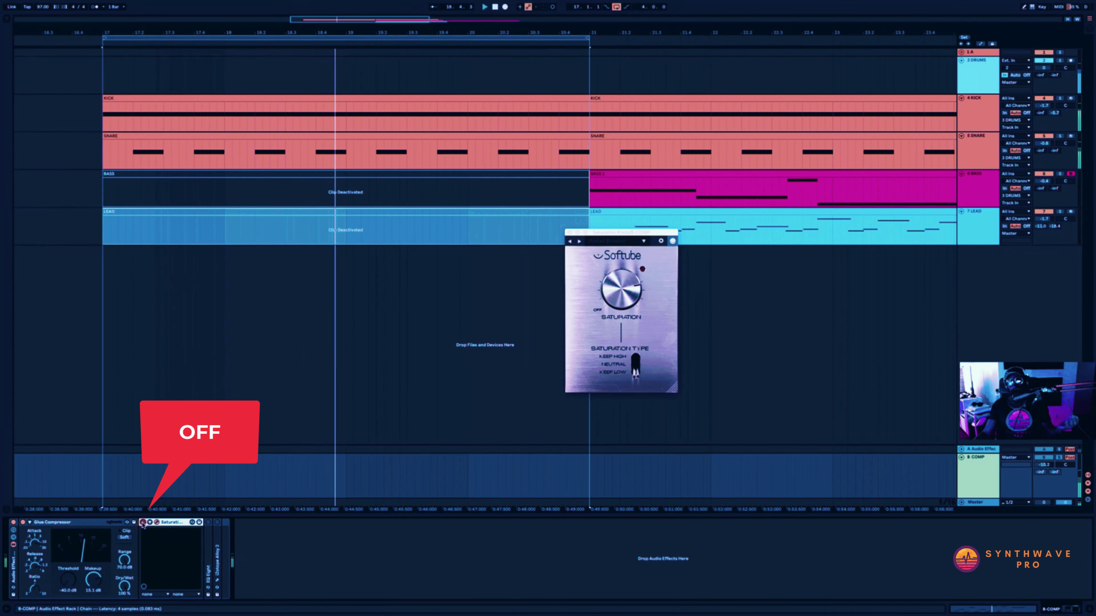
pyautogui.click(142, 523)
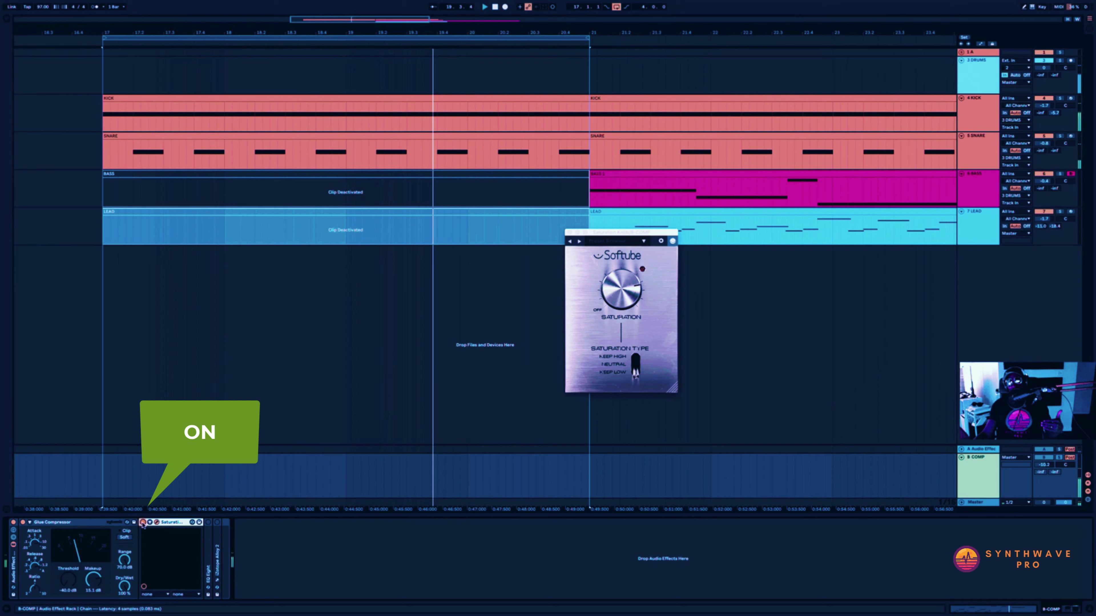
pyautogui.click(142, 522)
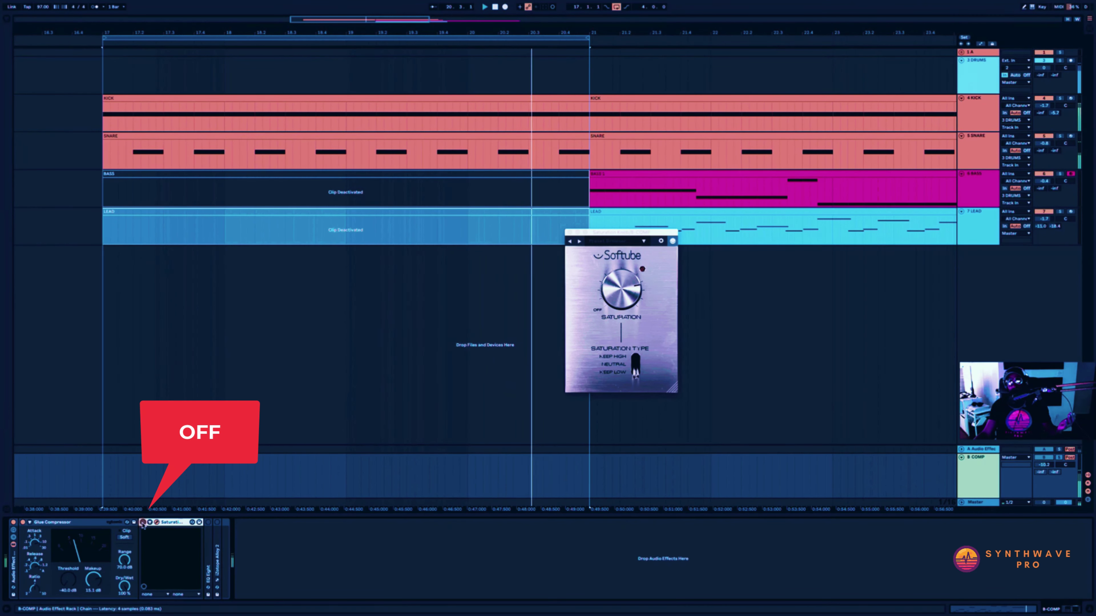
pyautogui.click(142, 523)
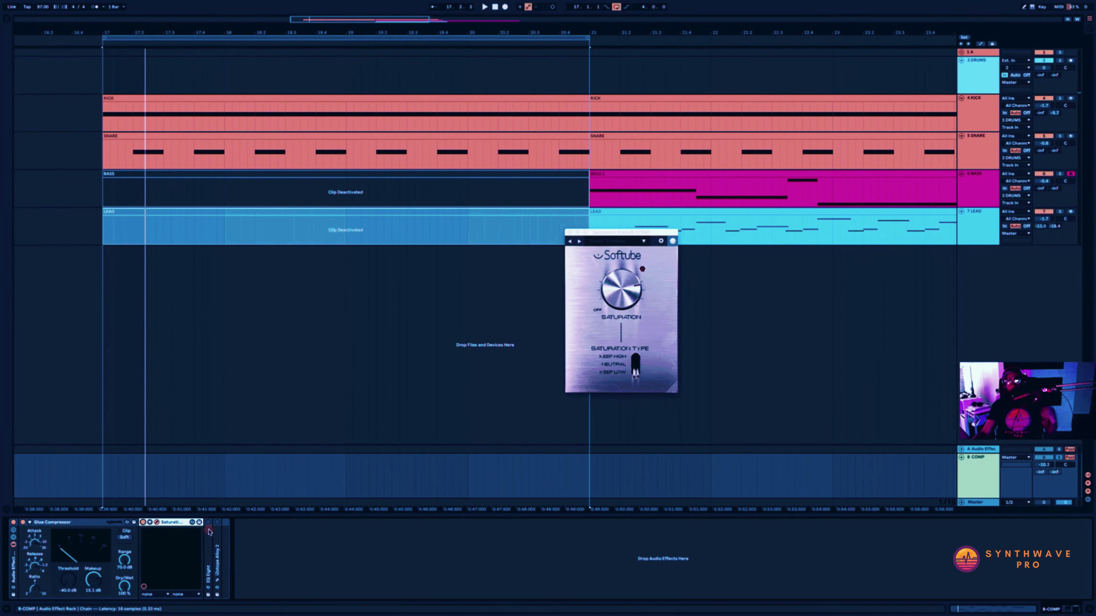
# Expand EQ Eight to show its curve, then bypass and re-enable it to compare
pyautogui.click(209, 531)
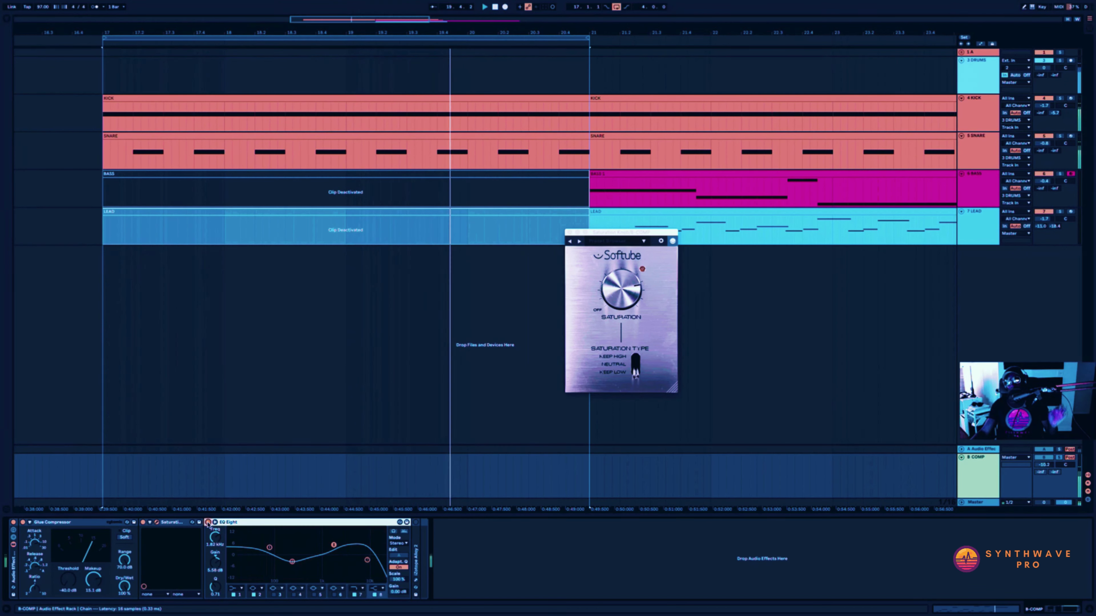
pyautogui.click(207, 523)
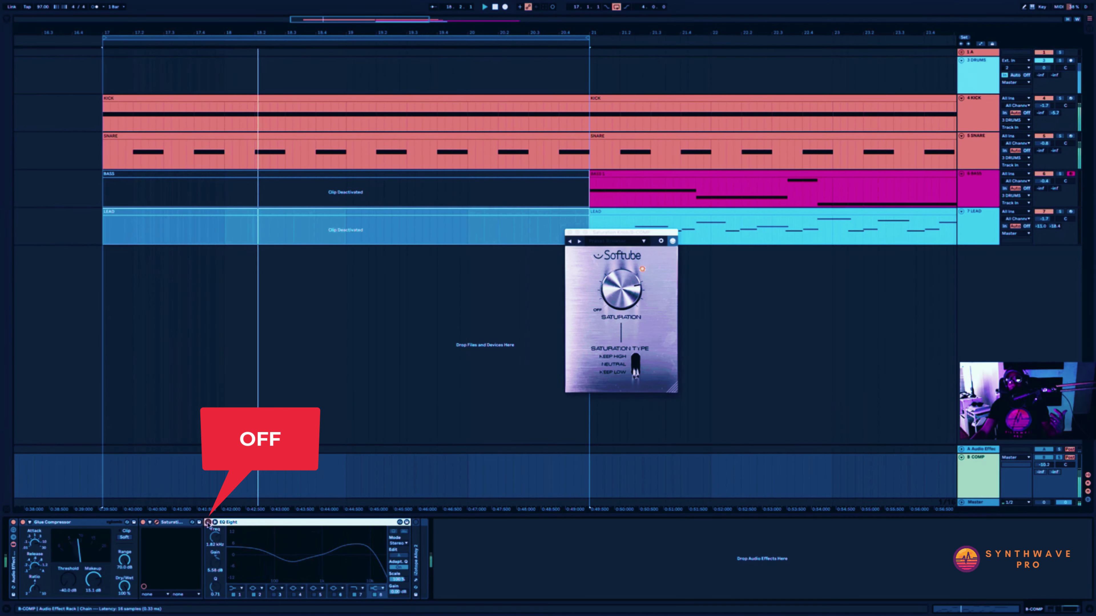
pyautogui.click(208, 522)
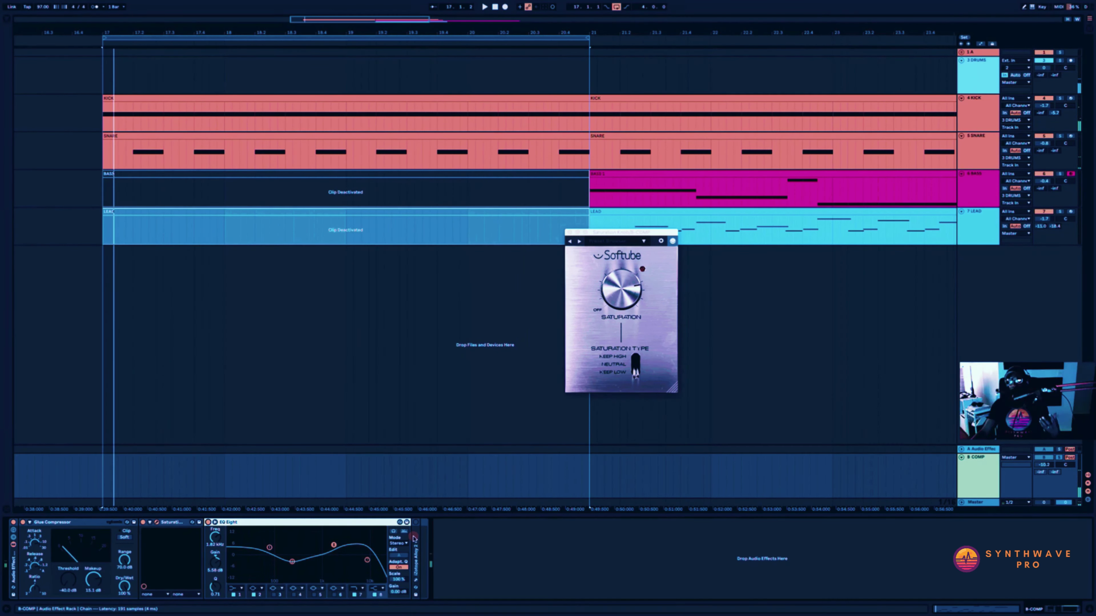
# Close the Saturation Knob window and open iZotope Alloy 2's plugin window with its Preset Manager closed
pyautogui.doubleClick(414, 538)
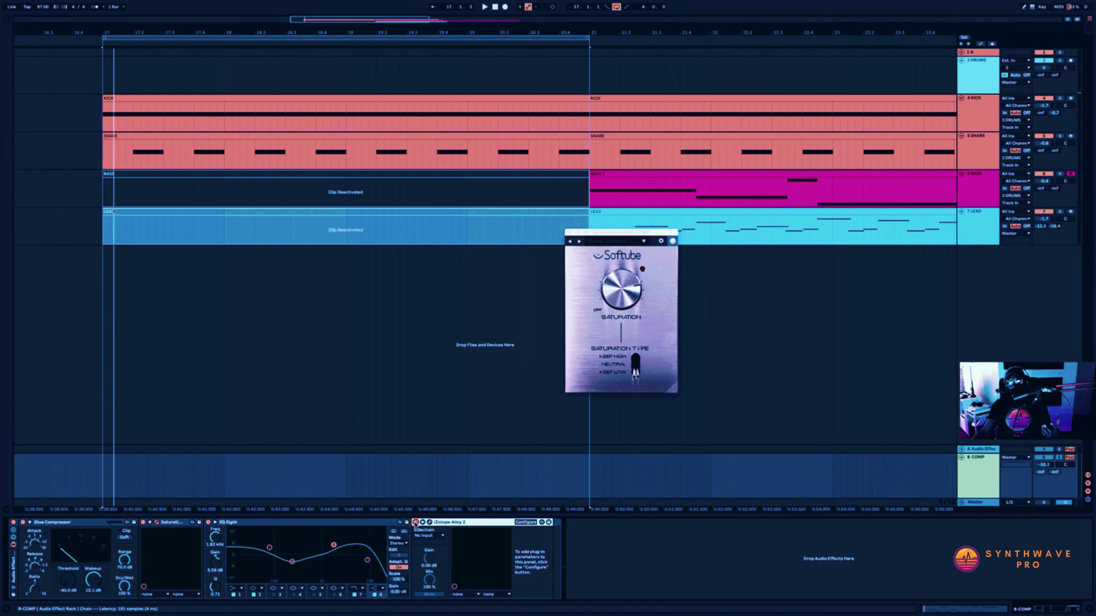
pyautogui.click(569, 233)
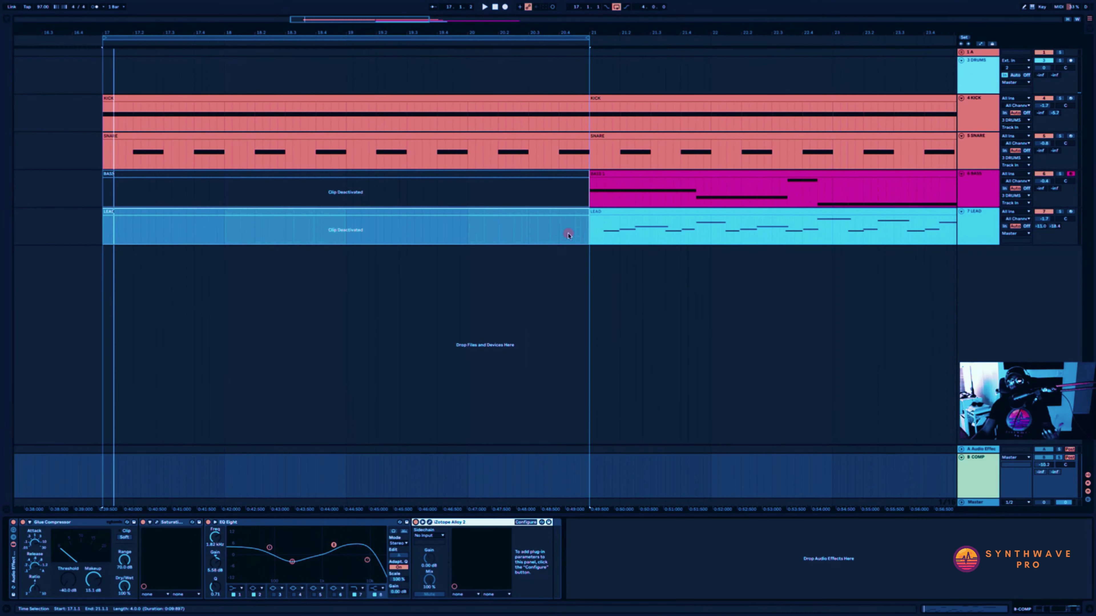
pyautogui.click(429, 523)
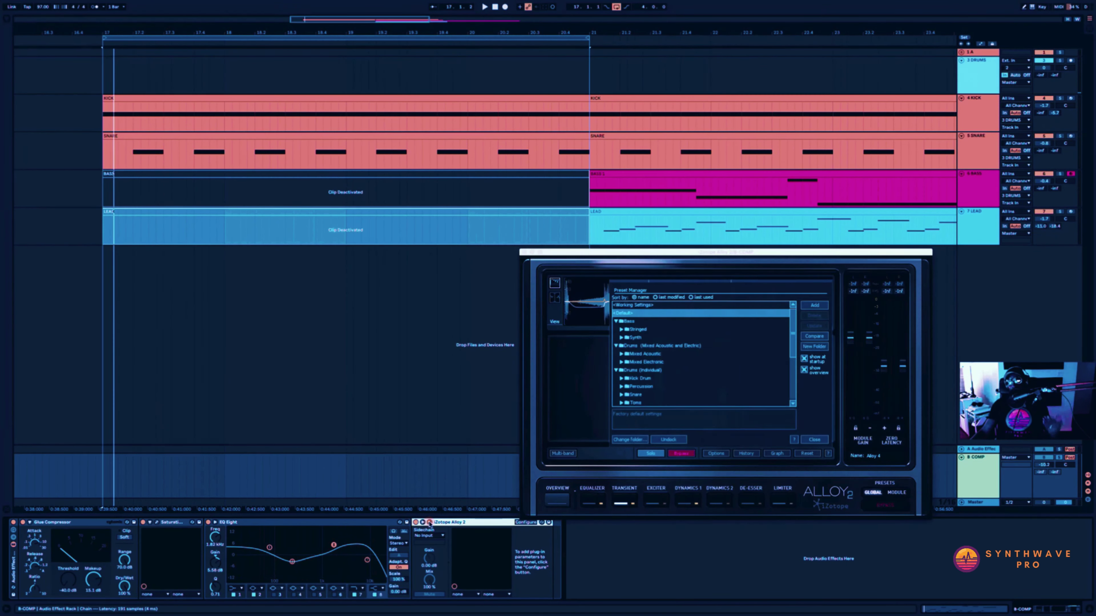
pyautogui.click(814, 441)
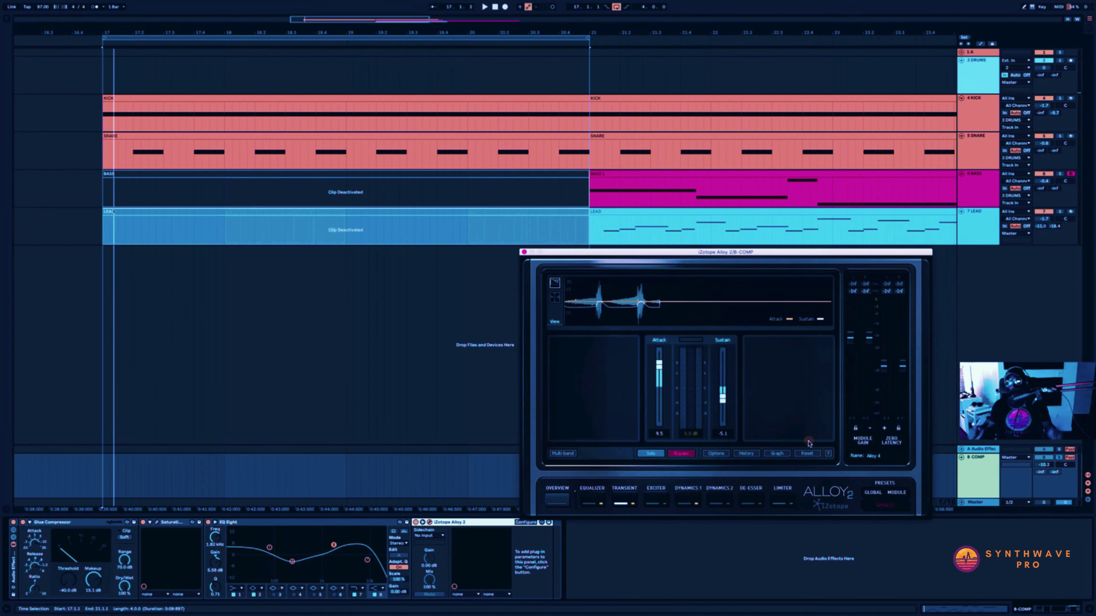
# Play and bypass Alloy 2 twice to compare, then switch B-COMP off and select the first BASS clip
pyautogui.press('space')
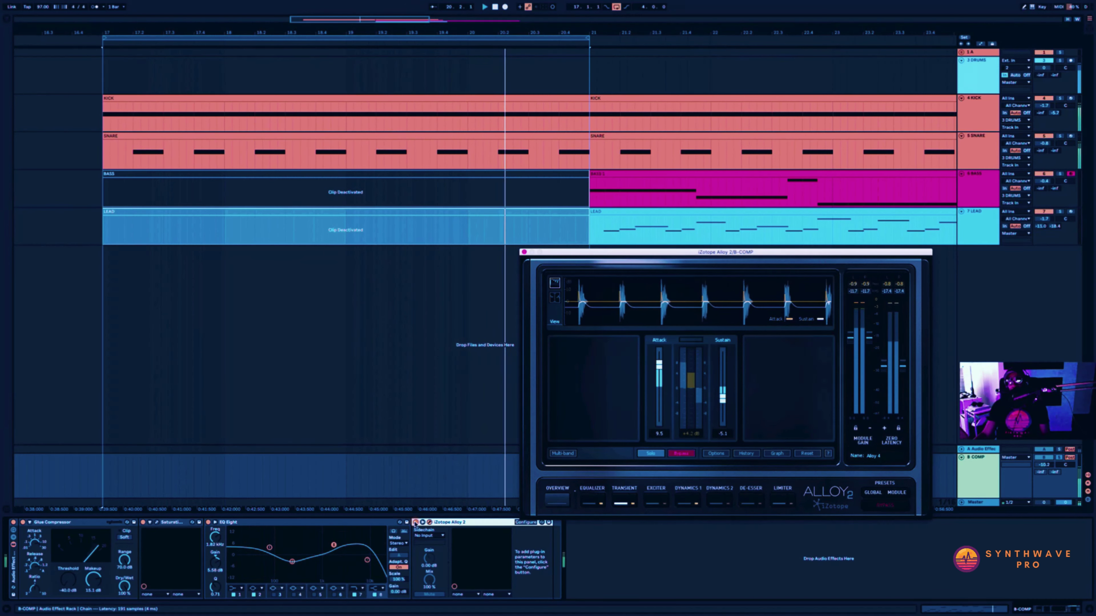
pyautogui.click(415, 523)
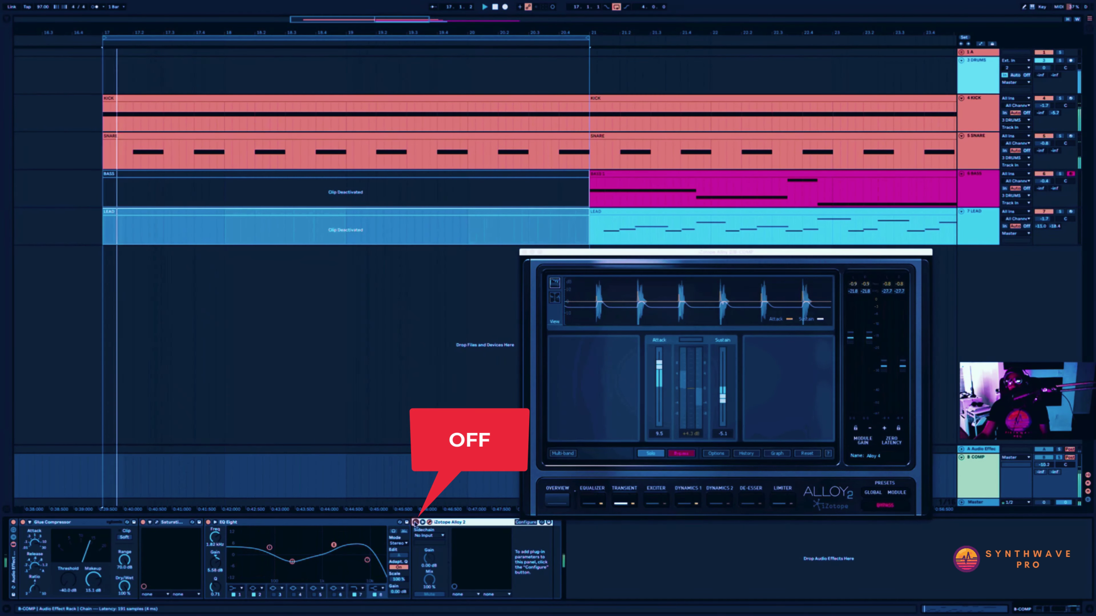
pyautogui.click(415, 523)
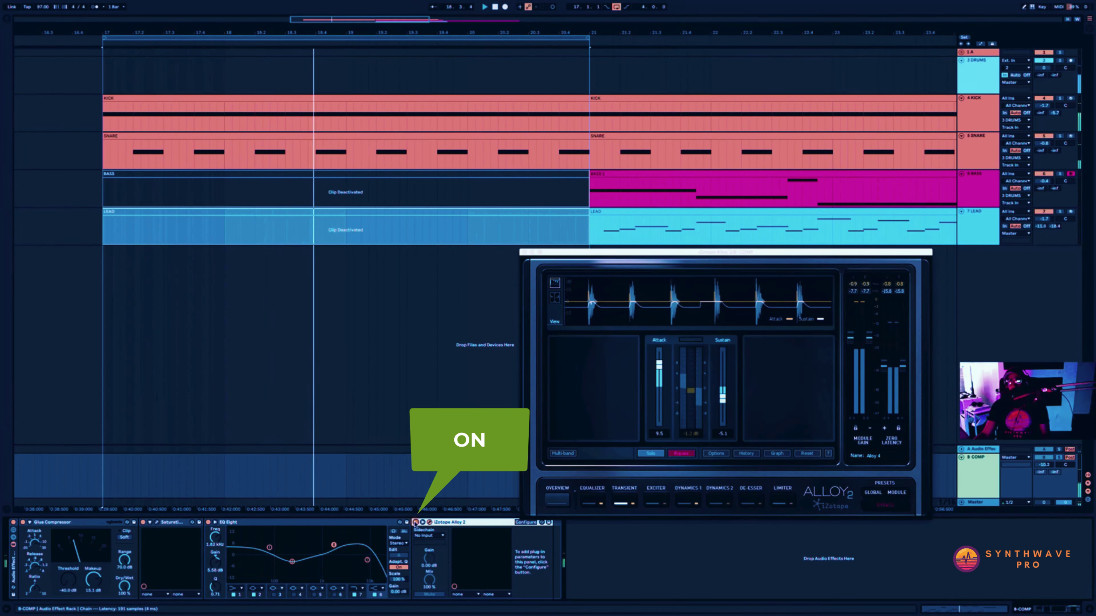
pyautogui.click(416, 523)
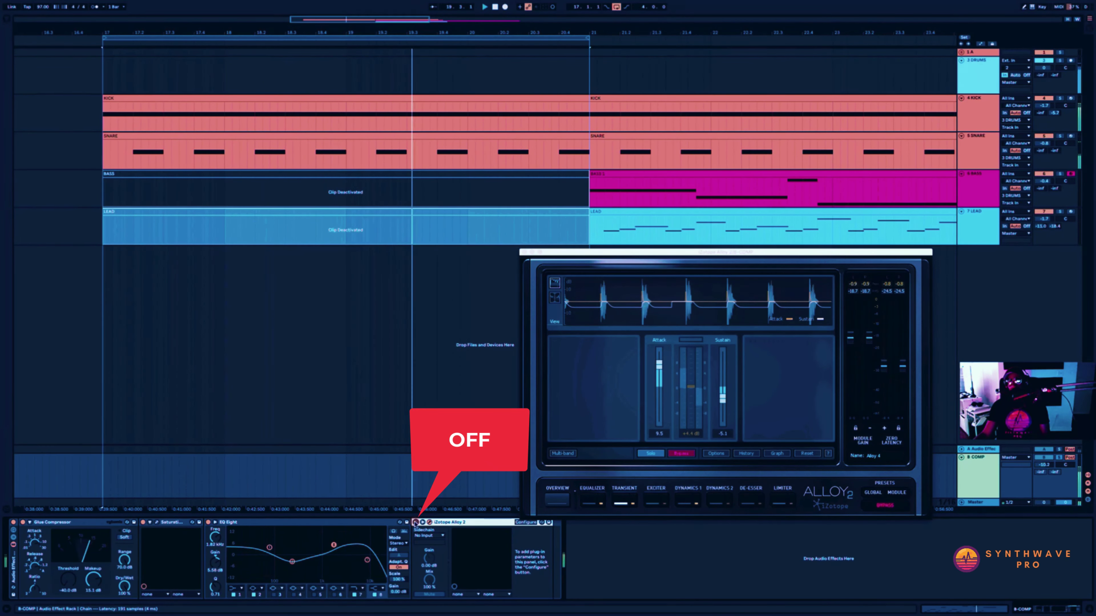
pyautogui.click(415, 523)
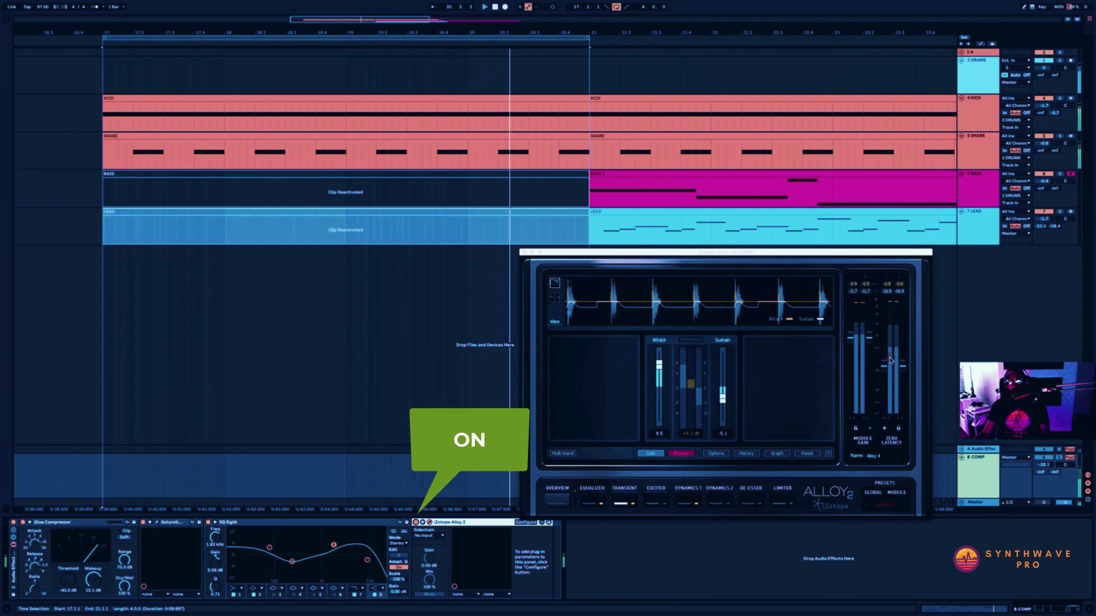
pyautogui.click(1045, 458)
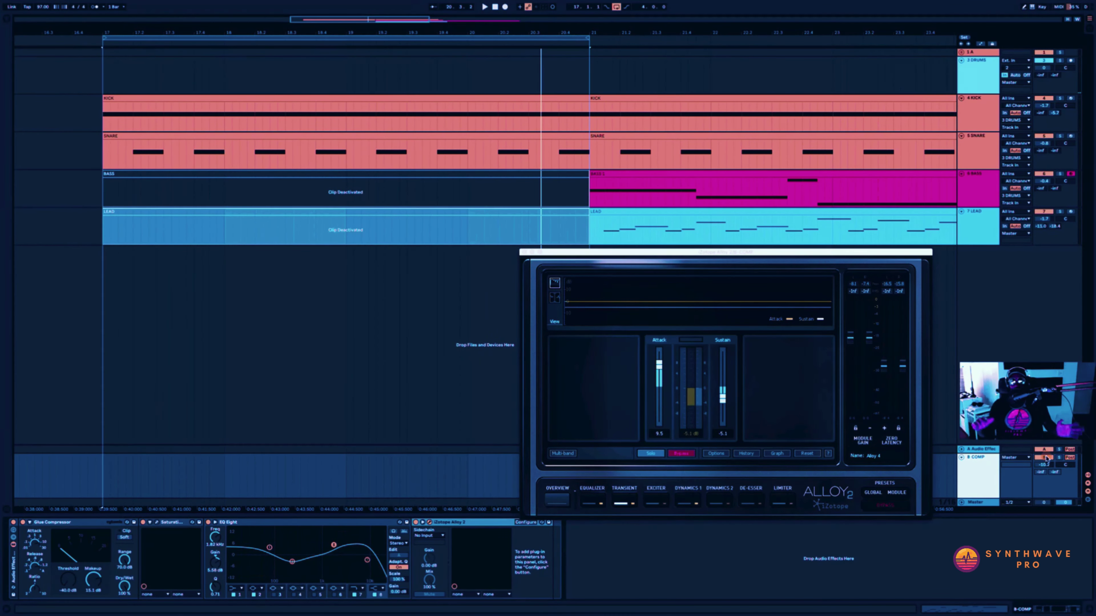
pyautogui.click(452, 171)
# Reactivate the first BASS and LEAD clips, loop bars 17–21, and show B-COMP's devices
pyautogui.click(444, 207)
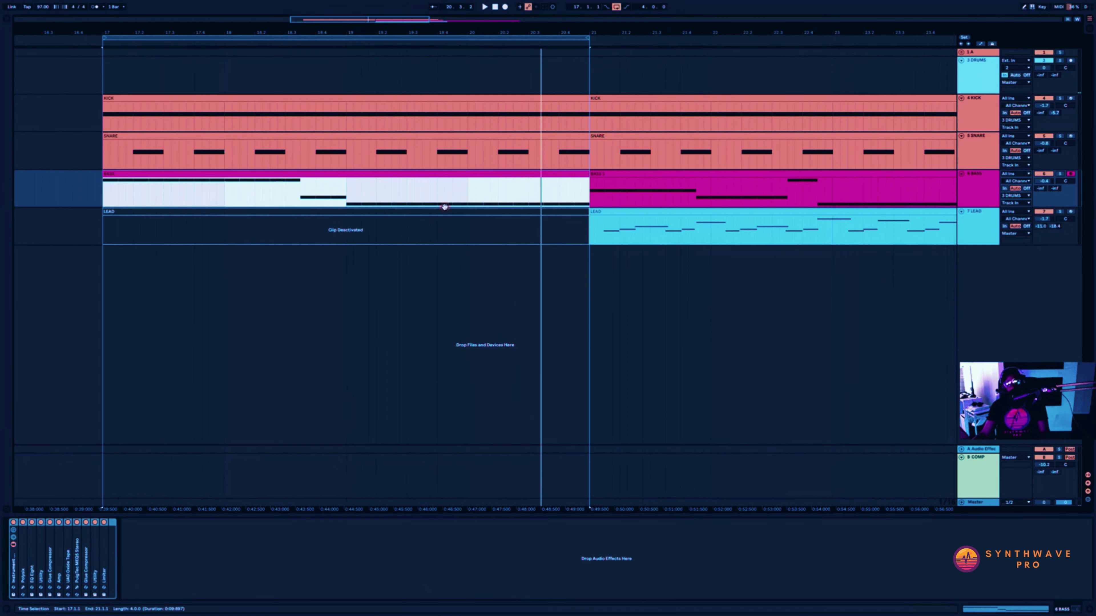
pyautogui.click(444, 212)
pyautogui.press('0')
pyautogui.click(490, 40)
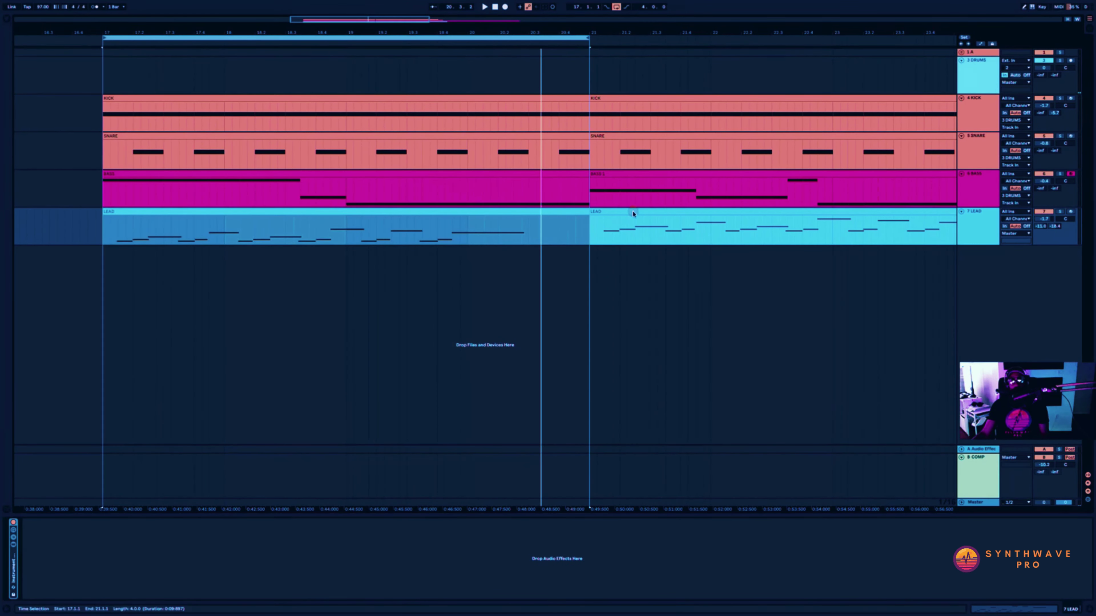
pyautogui.click(973, 458)
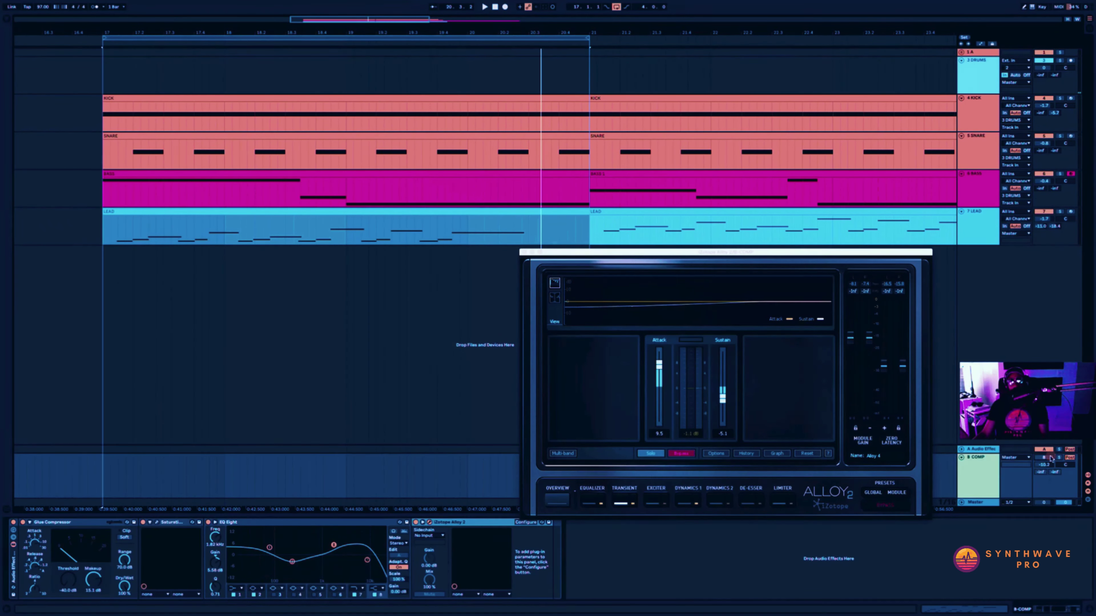
# Play the loop and toggle the B-COMP return off and on repeatedly to compare, ending off
pyautogui.press('space')
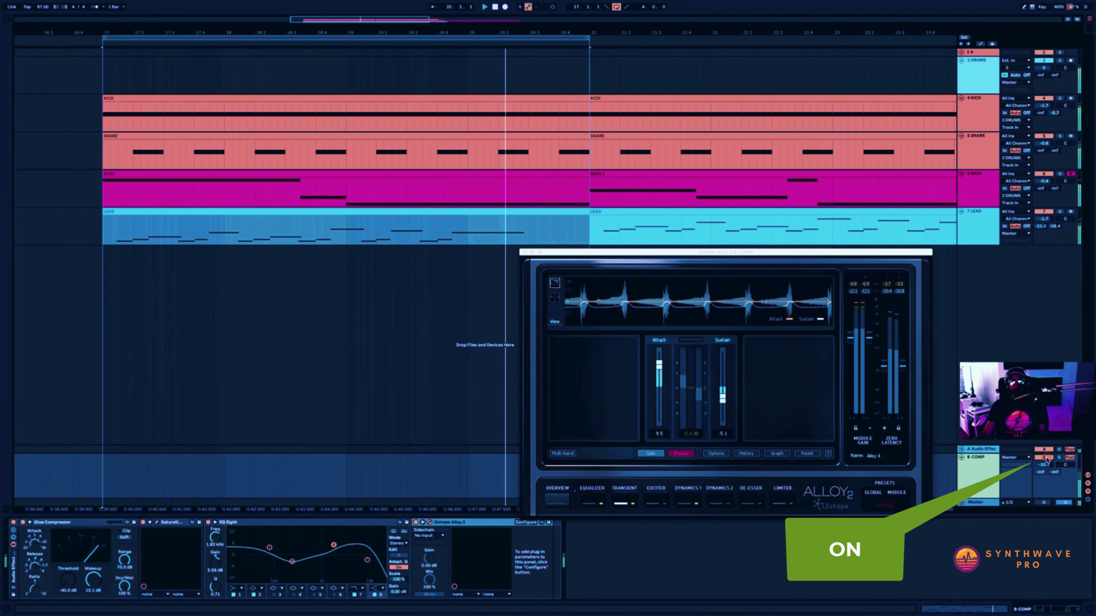
pyautogui.click(1045, 458)
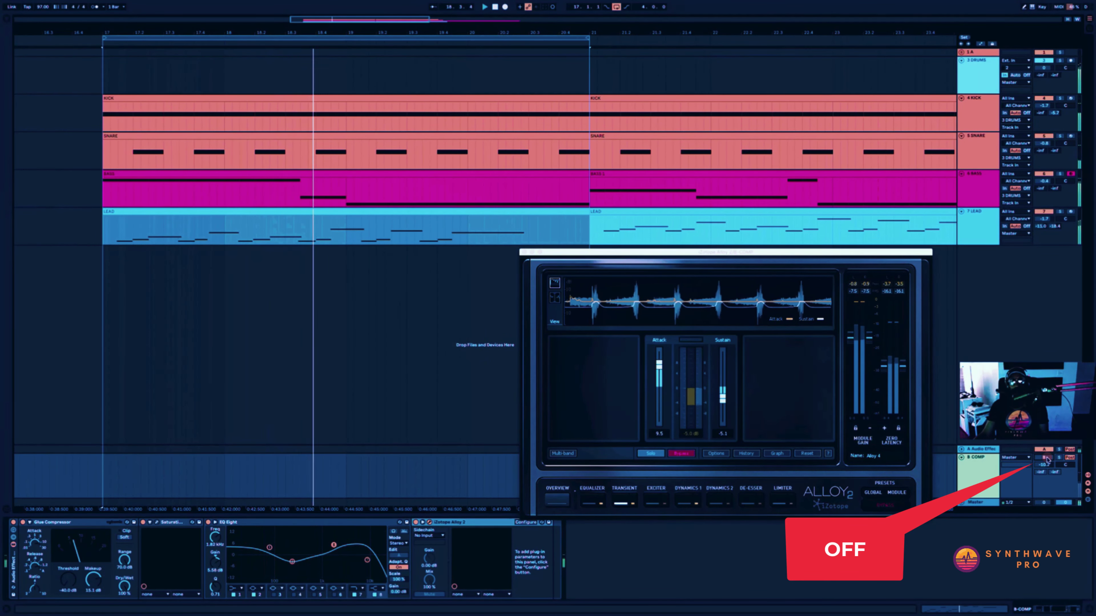
pyautogui.click(1045, 457)
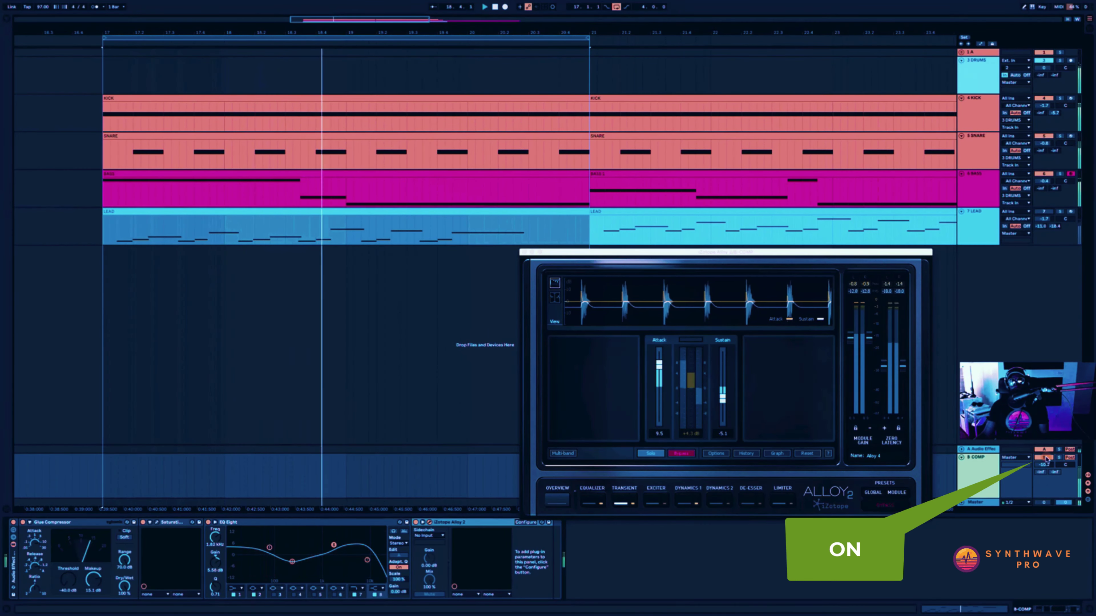
pyautogui.click(1045, 458)
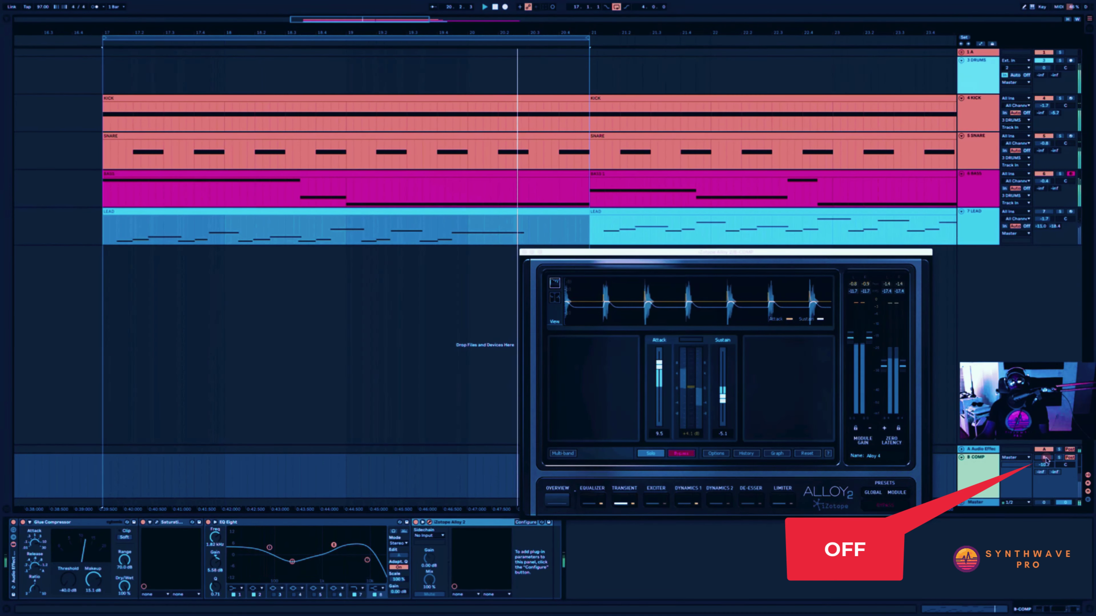
pyautogui.click(1044, 458)
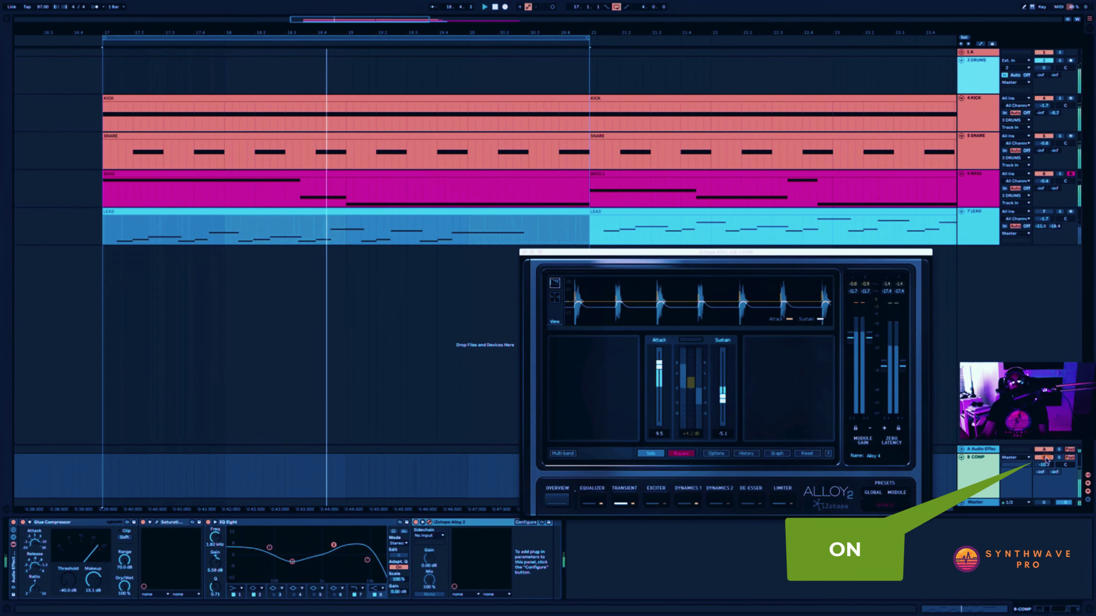
pyautogui.click(1045, 458)
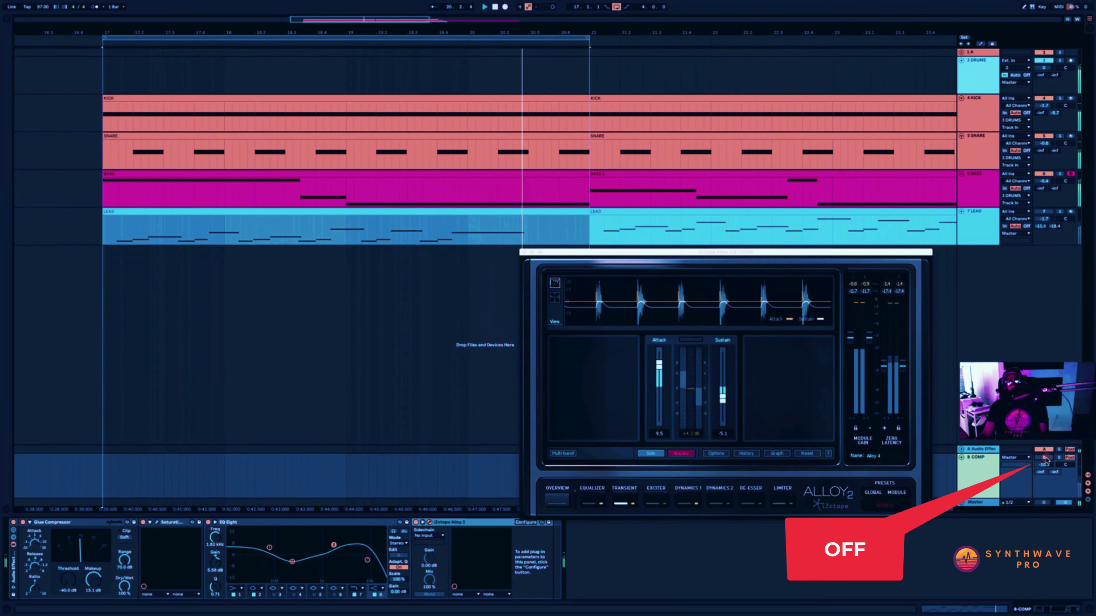
pyautogui.click(108, 522)
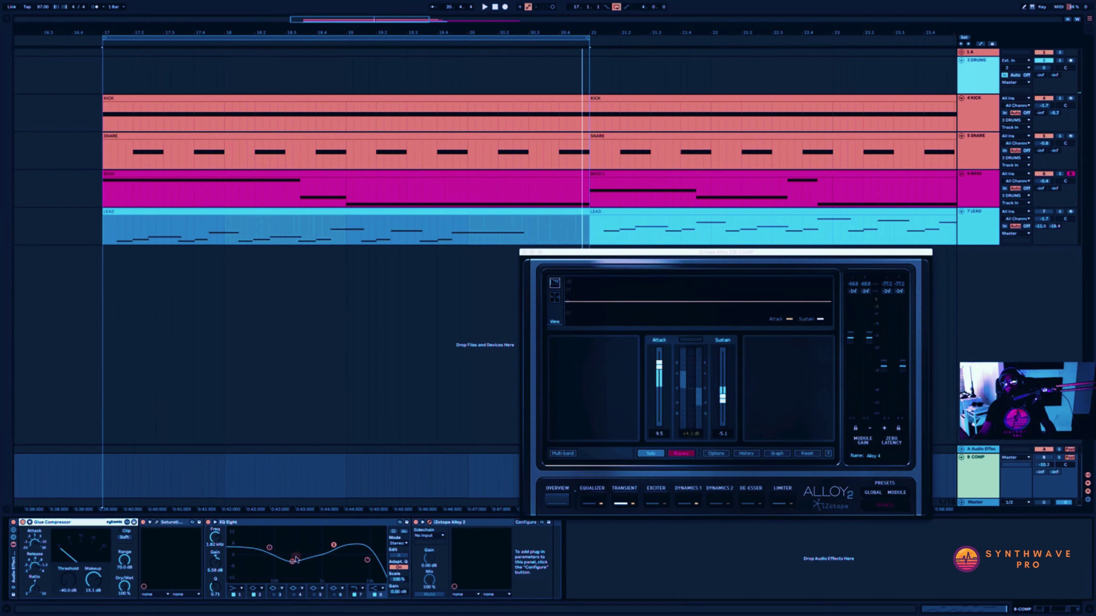
# Review the settings of EQ Eight bands 2 and 4 on the B-COMP chain
pyautogui.click(270, 548)
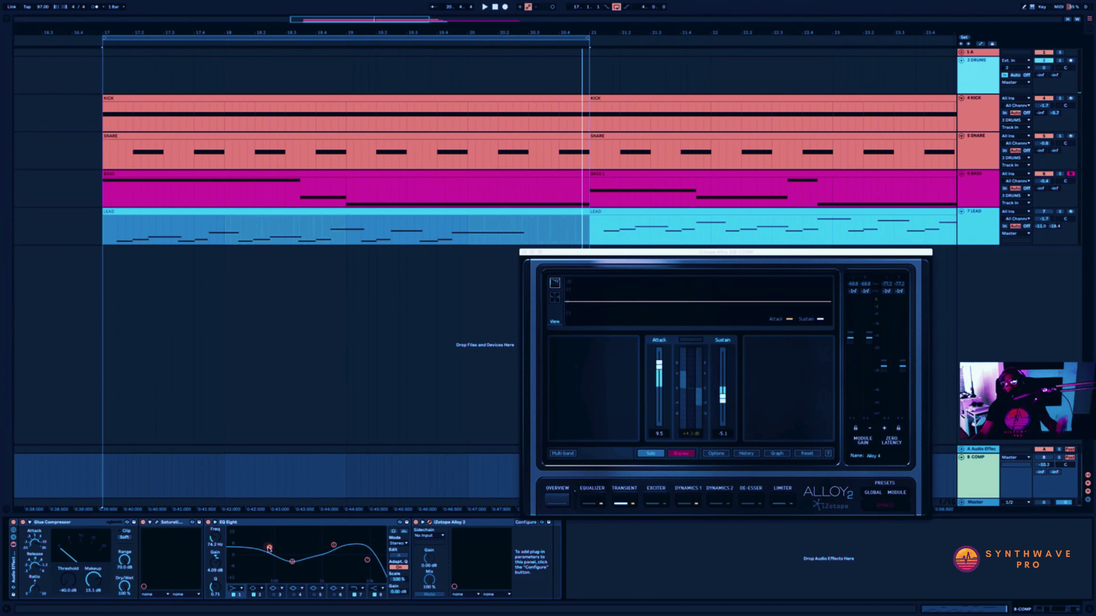
pyautogui.click(333, 545)
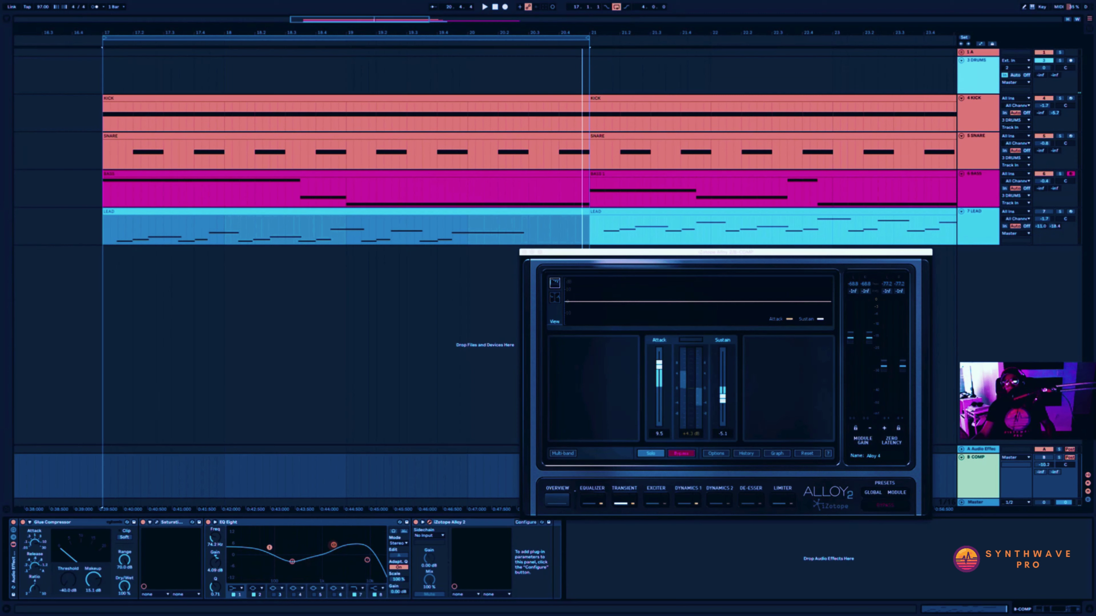